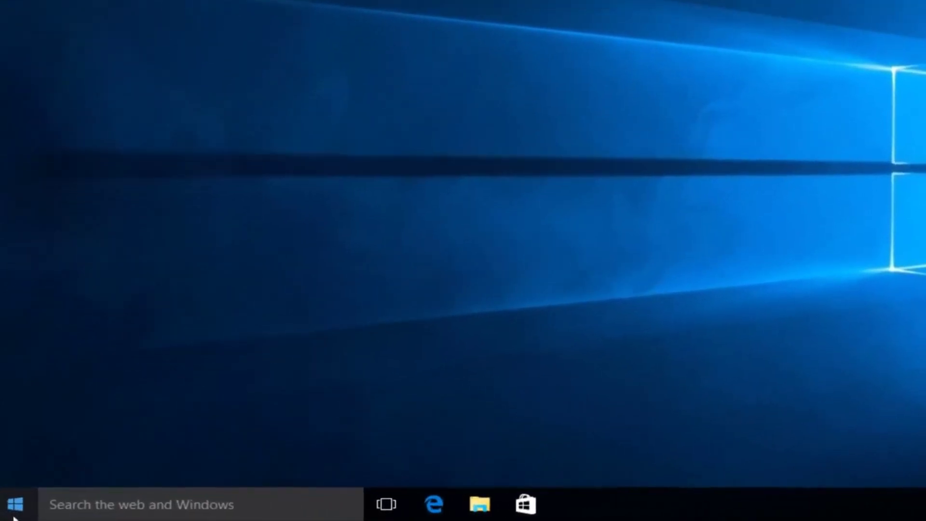
Step: Restart from the Start menu's Power options with Shift held to reach advanced startup
click(17, 504)
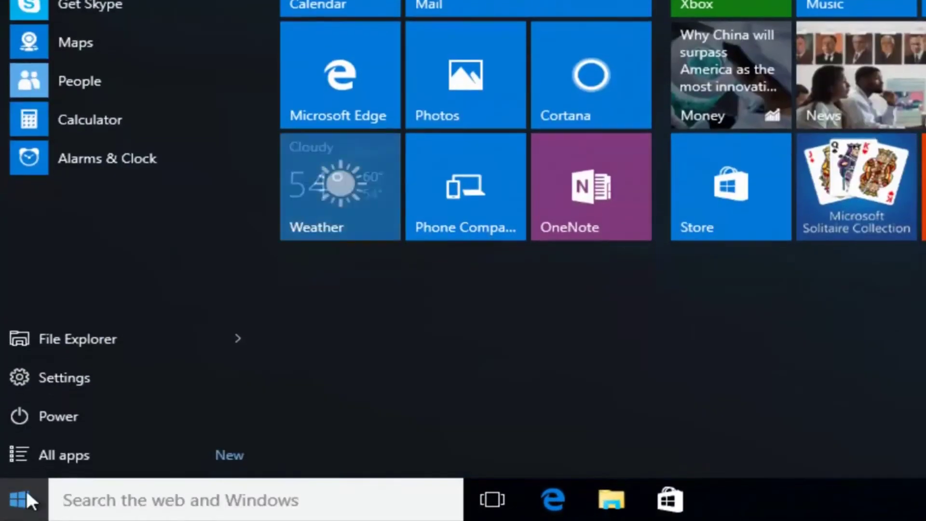
click(61, 417)
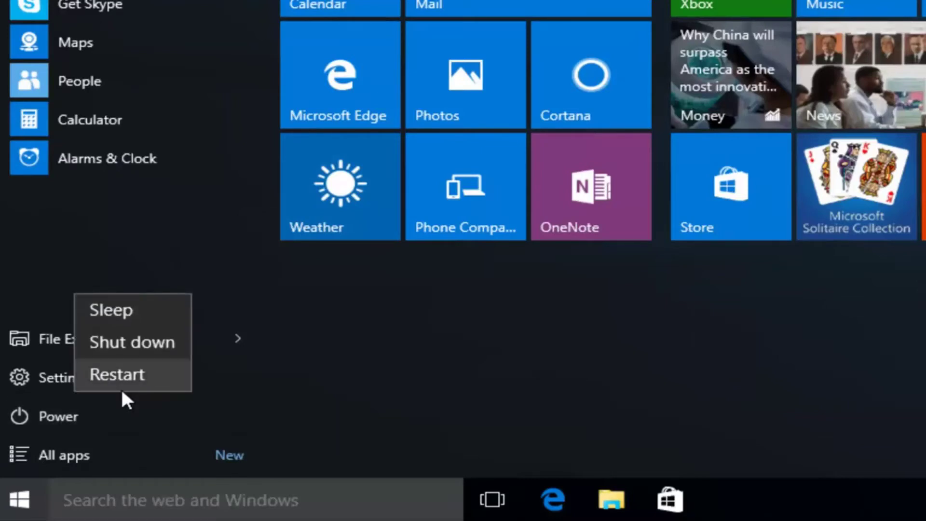
key(shift)
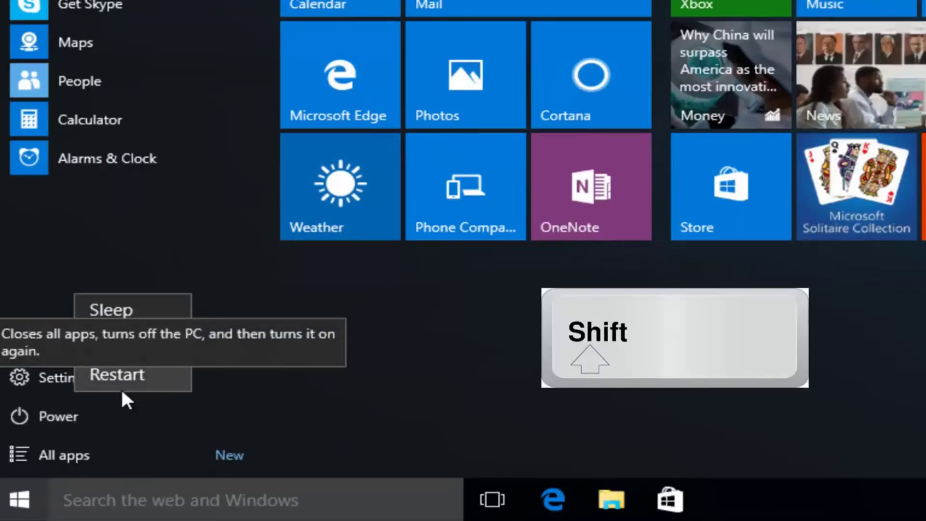
shift+click(121, 373)
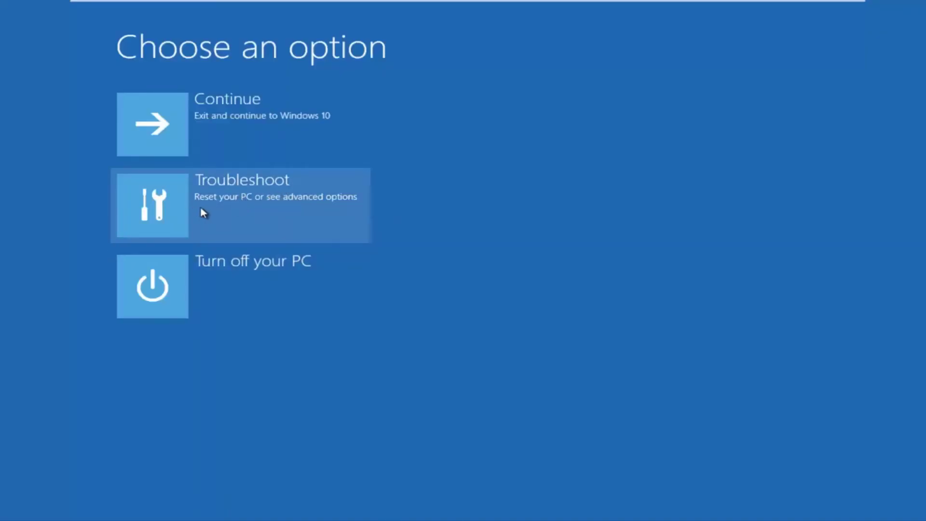
Step: Go through Troubleshoot, Advanced options and Startup Settings, then restart to pick a startup mode
click(201, 213)
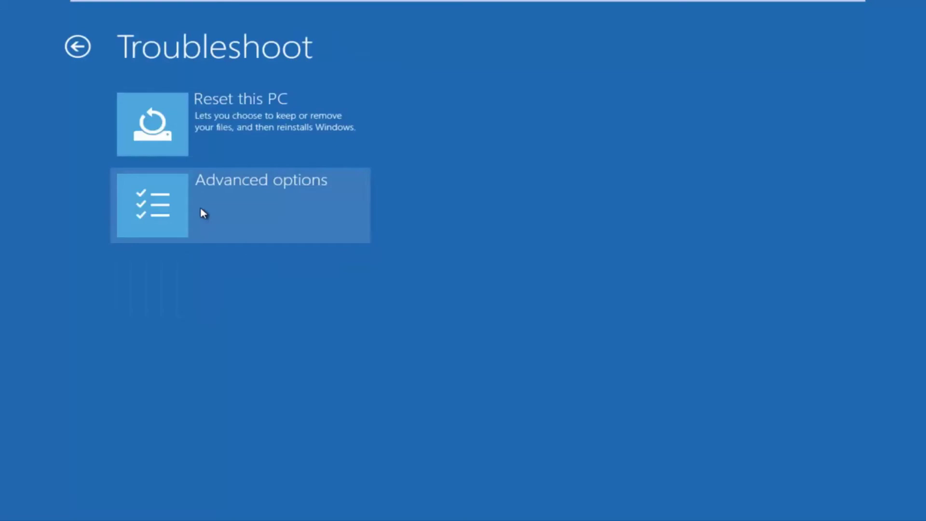
click(202, 212)
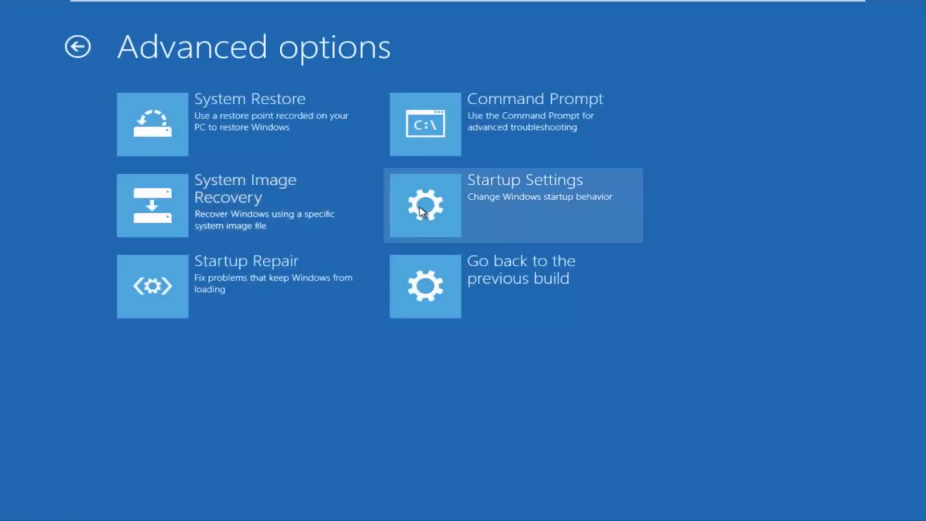
click(419, 209)
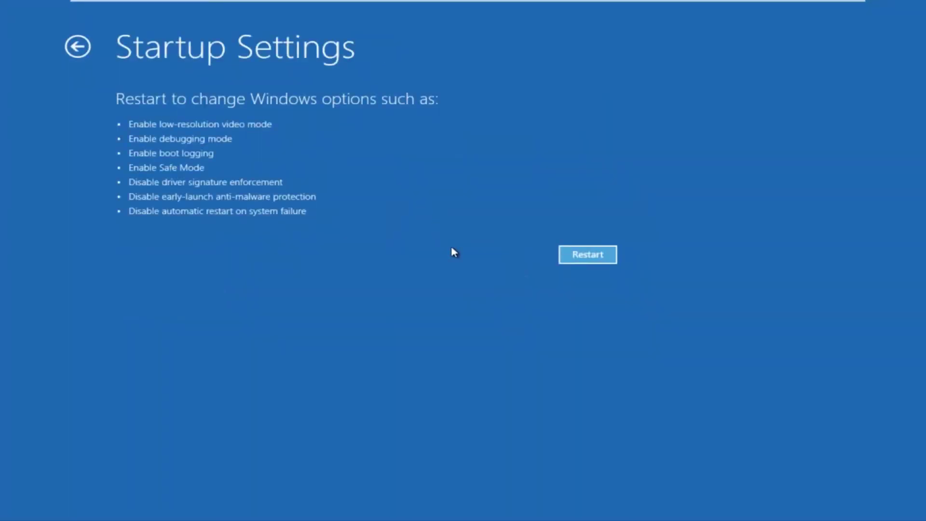
click(577, 259)
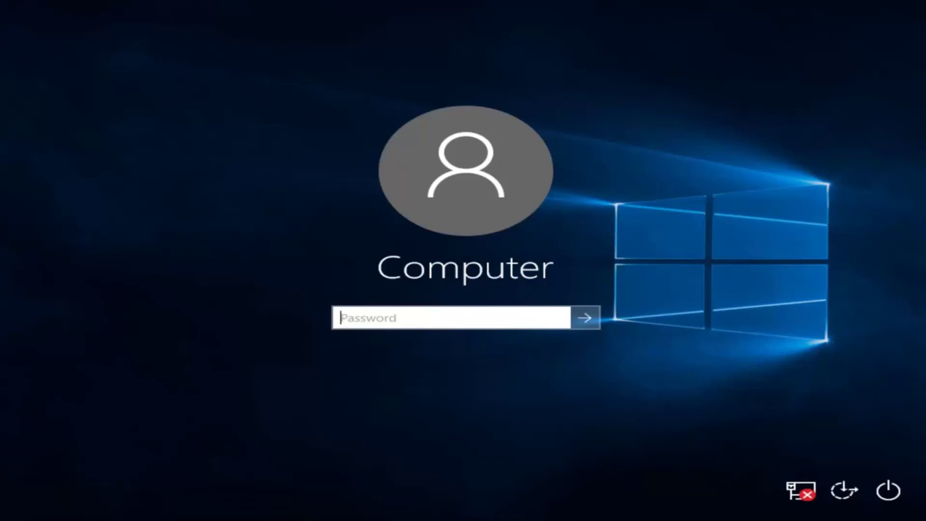
Step: Clear the mistyped password and submit the password to sign in
key(BackSpace)
key(BackSpace)
key(BackSpace)
key(Return)
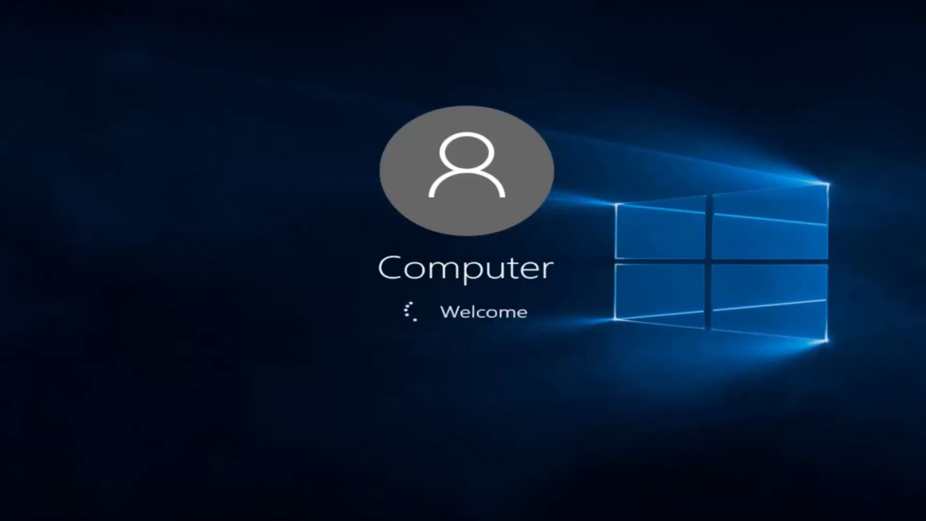